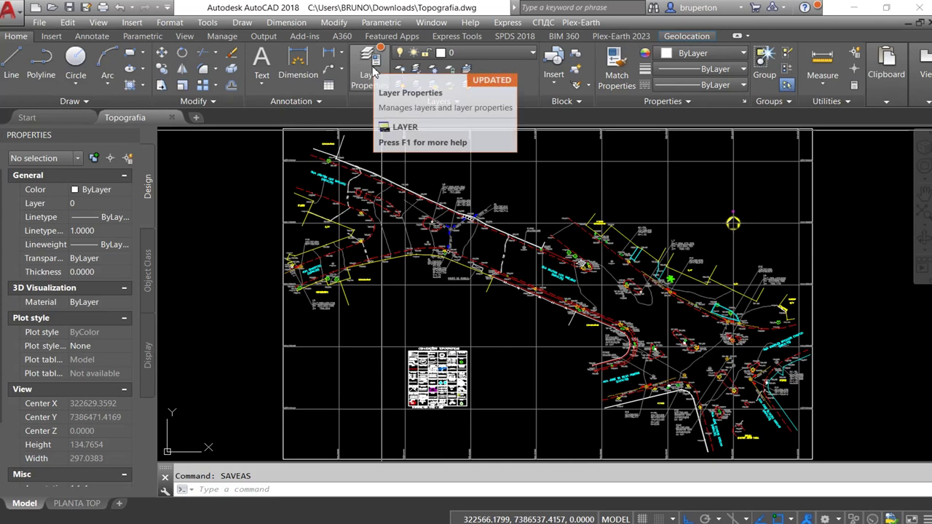
{"action": "left_click", "coordinate": [372, 71]}
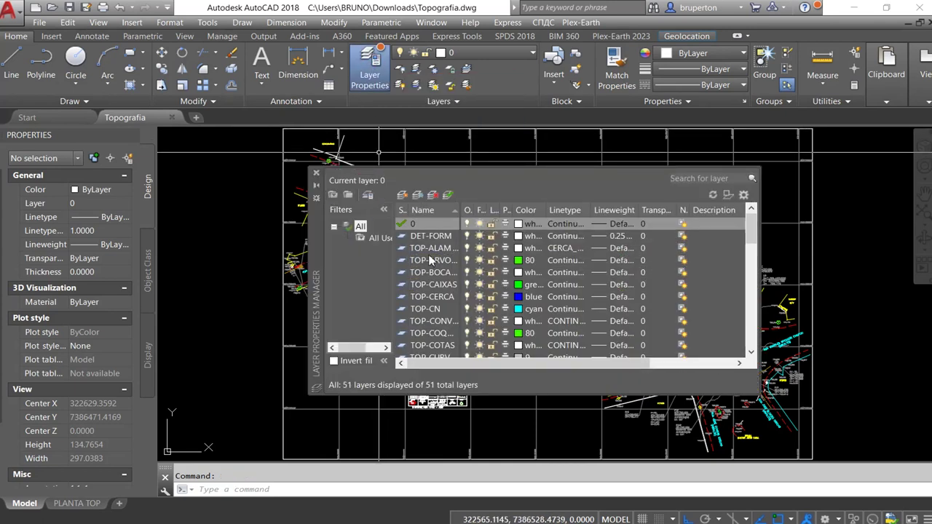
{"action": "left_click", "coordinate": [316, 173]}
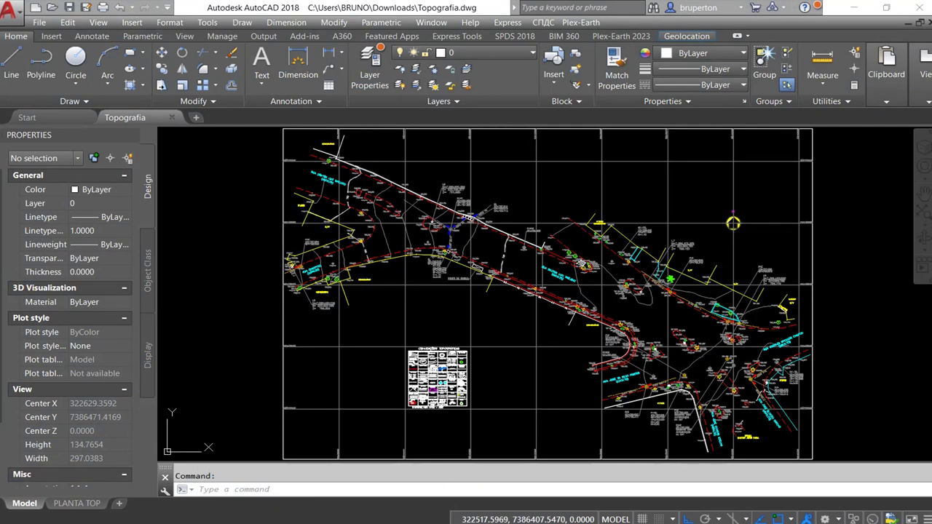
Open the csvlayers folder from Downloads in a file browser
{"action": "key", "text": "super+e"}
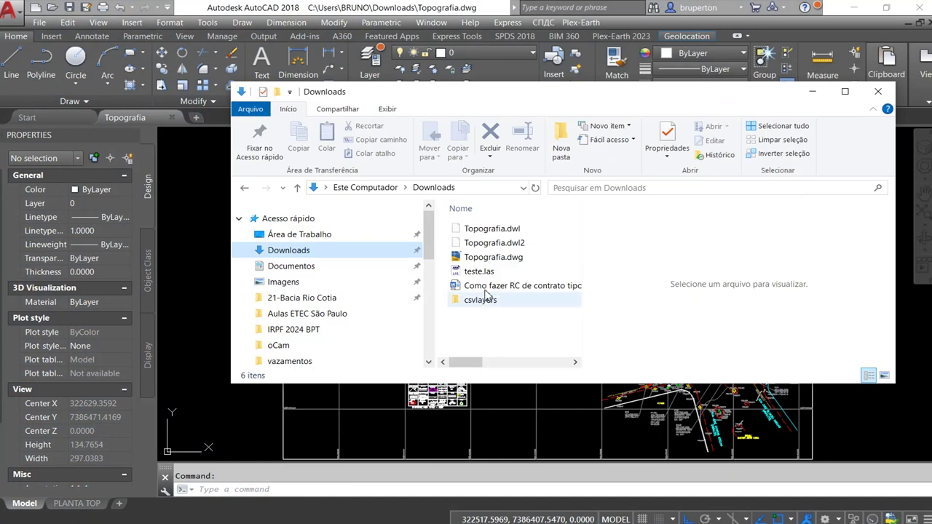
{"action": "double_click", "coordinate": [482, 299]}
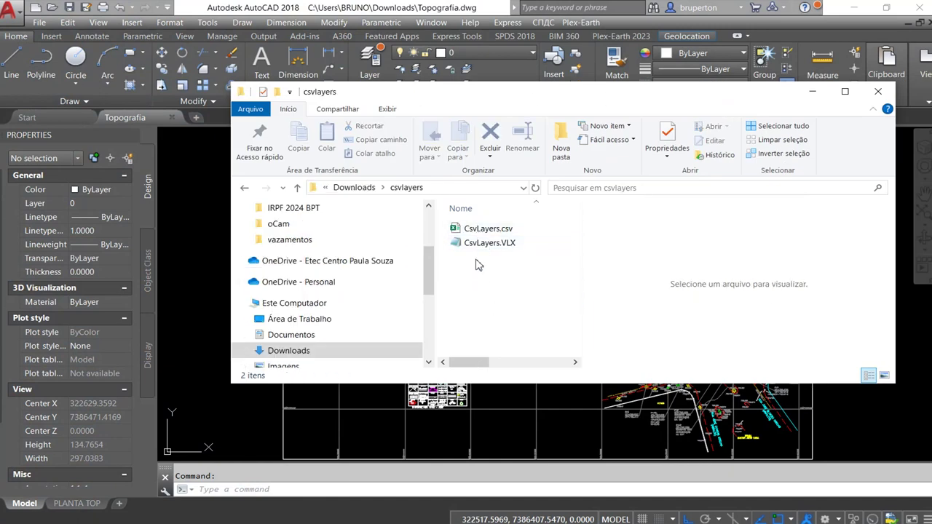
{"action": "left_click", "coordinate": [469, 406]}
Load CsvLayers.VLX through APPLOAD and close the application loader
{"action": "type", "text": "appl"}
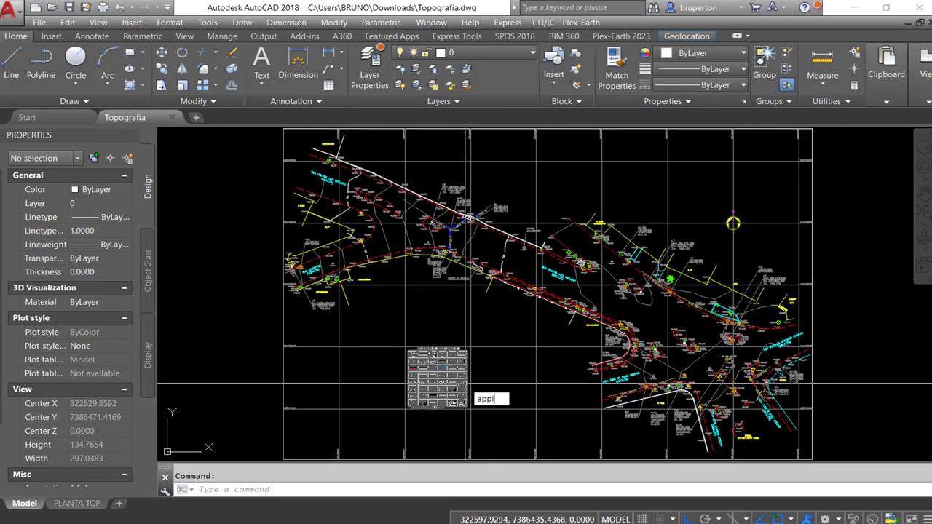
{"action": "key", "text": "Return"}
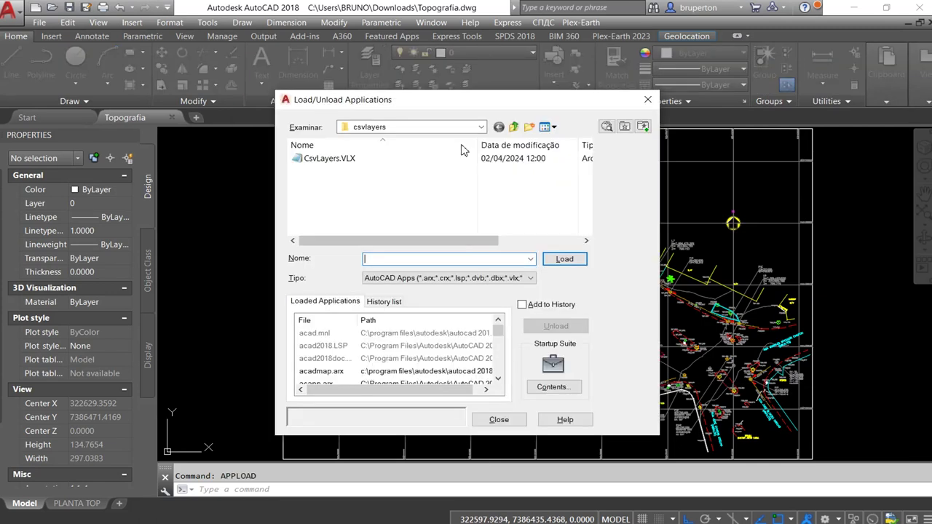
{"action": "left_click", "coordinate": [321, 158]}
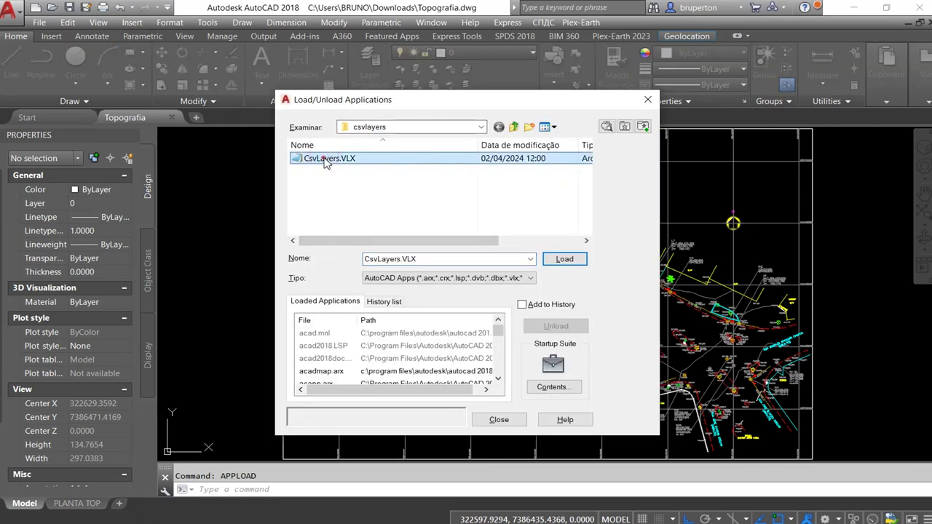
{"action": "double_click", "coordinate": [325, 159]}
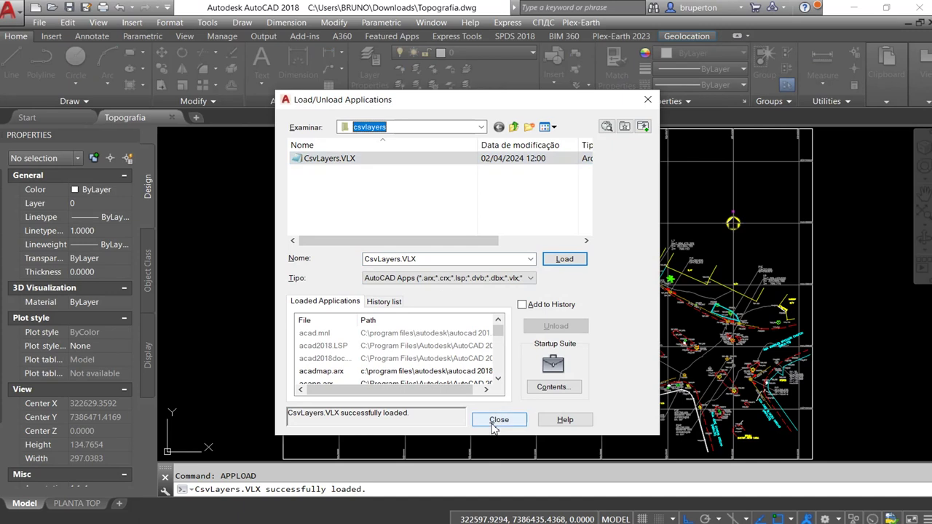
{"action": "left_click", "coordinate": [555, 259]}
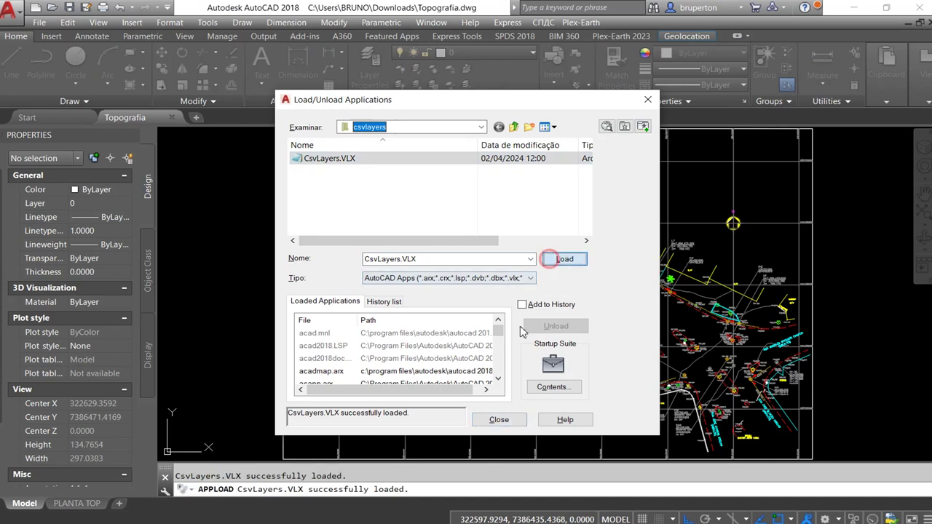
{"action": "left_click", "coordinate": [497, 421]}
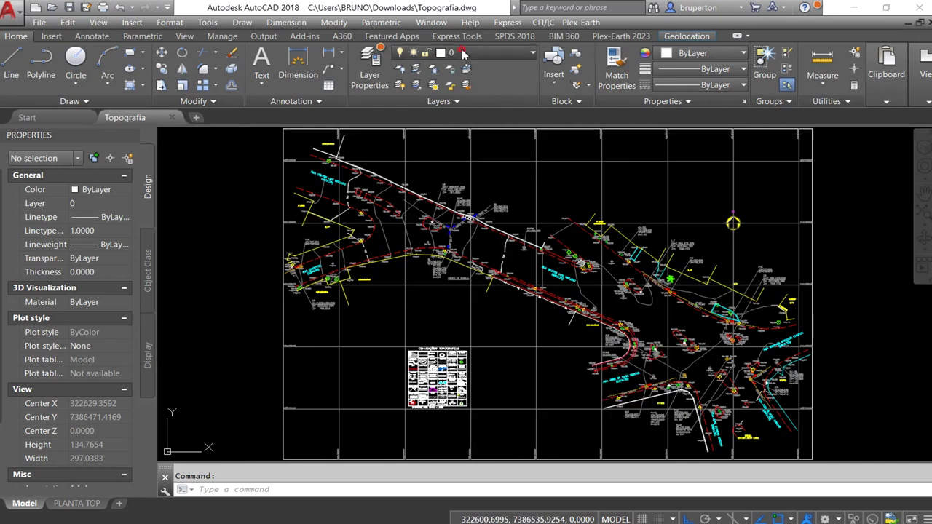
Review the drawing's layer list, keeping layer 0 current
{"action": "left_click", "coordinate": [465, 53]}
{"action": "scroll", "coordinate": [477, 251], "scroll_direction": "down", "scroll_amount": 4}
{"action": "scroll", "coordinate": [473, 276], "scroll_direction": "down", "scroll_amount": 3}
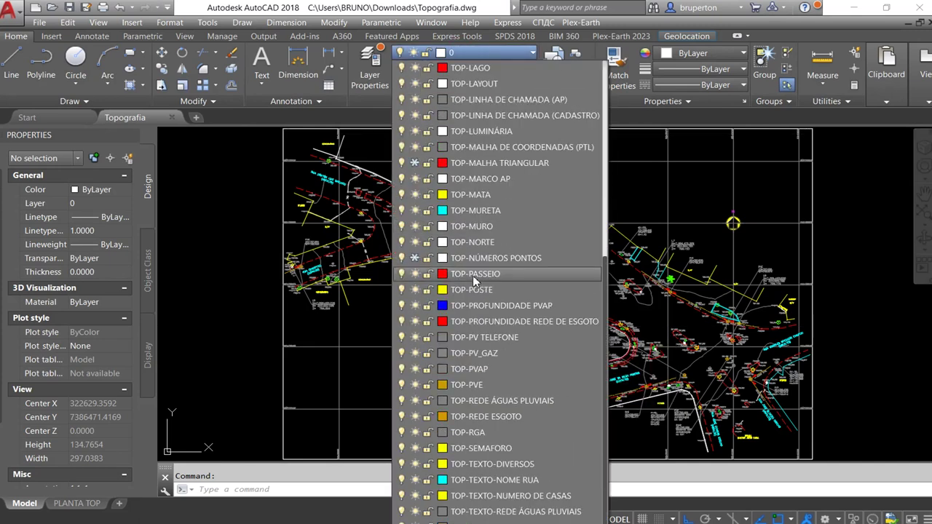
{"action": "scroll", "coordinate": [472, 275], "scroll_direction": "up", "scroll_amount": 7}
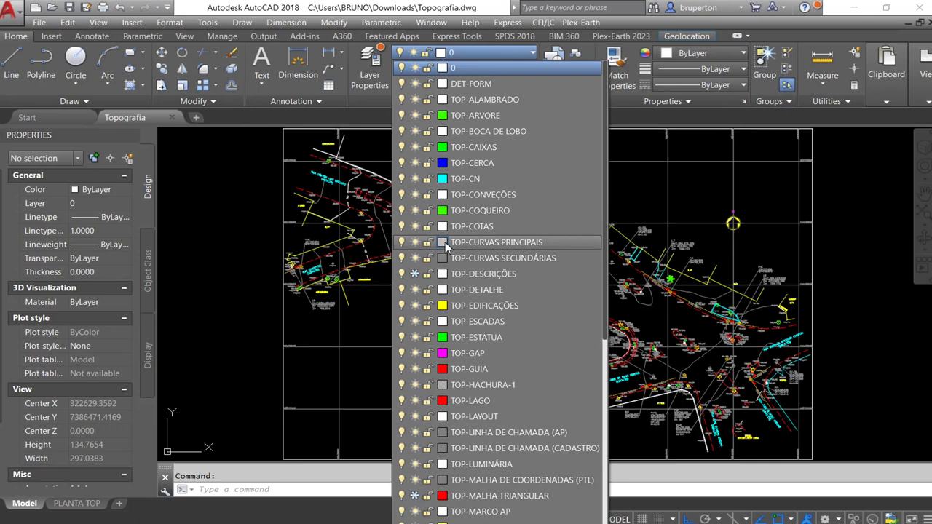
{"action": "left_click", "coordinate": [354, 240]}
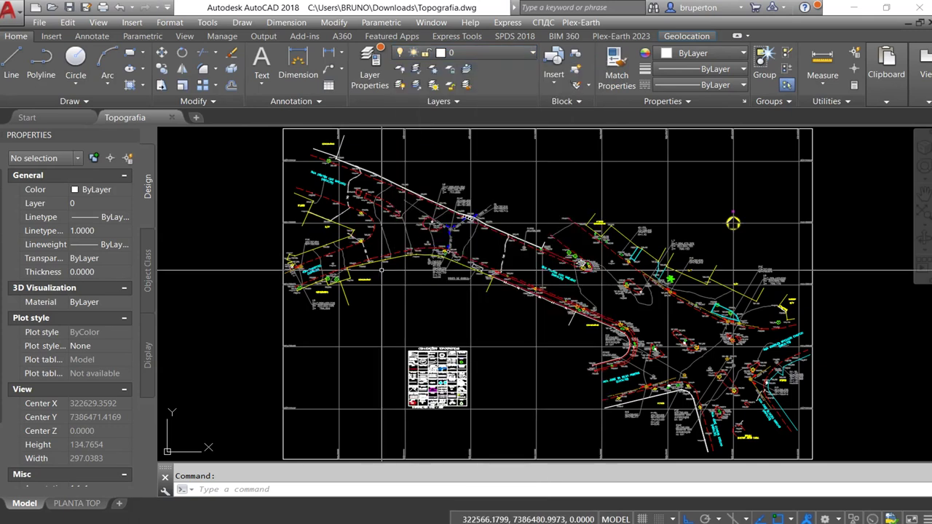
Run LAYERS2CSV to export the layers, declining to open the file in Excel
{"action": "type", "text": "L"}
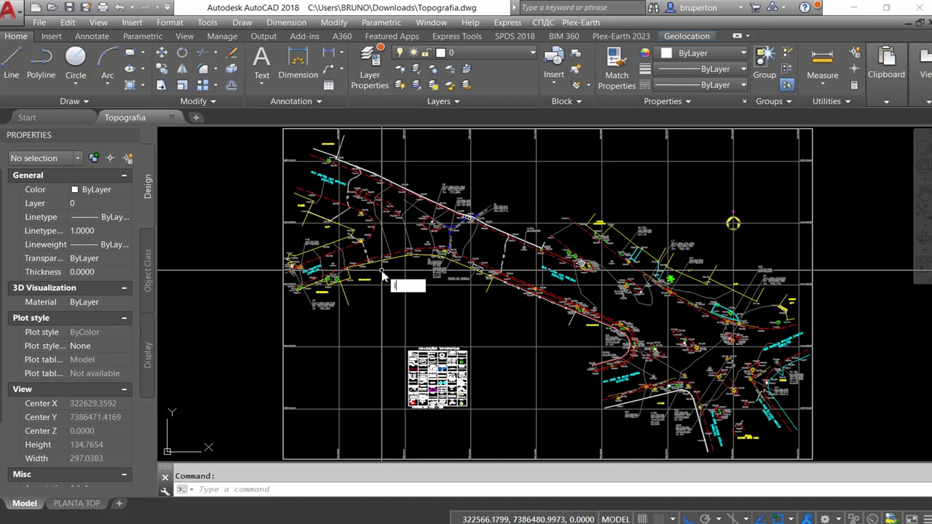
{"action": "type", "text": "AYE"}
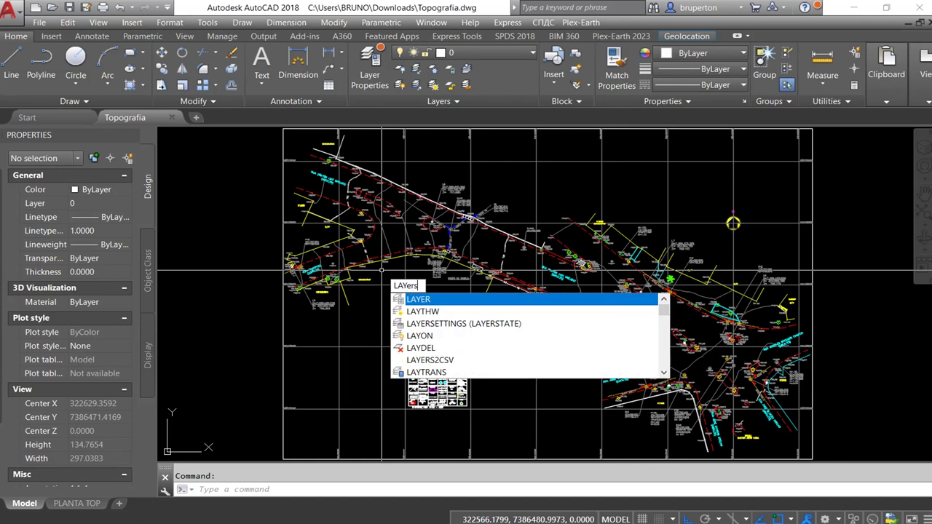
{"action": "type", "text": "RS2CSV"}
{"action": "key", "text": "Return"}
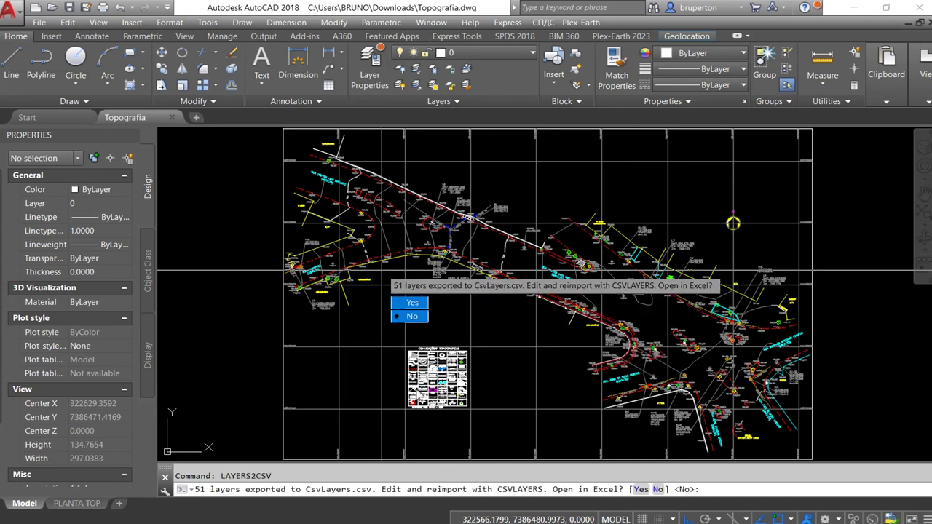
{"action": "left_click", "coordinate": [410, 318]}
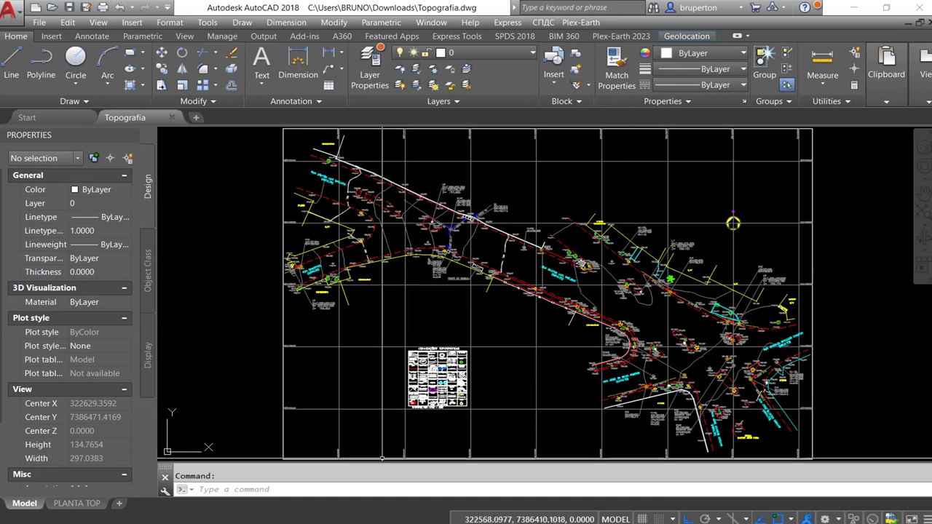
Open CsvLayers.csv from the Documentos folder
{"action": "left_click", "coordinate": [295, 484]}
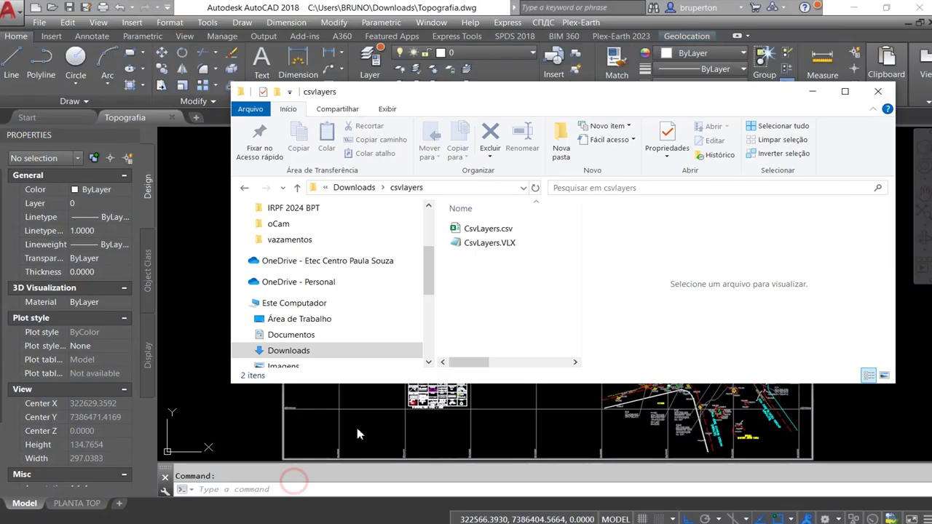
{"action": "scroll", "coordinate": [322, 267], "scroll_direction": "up", "scroll_amount": 1}
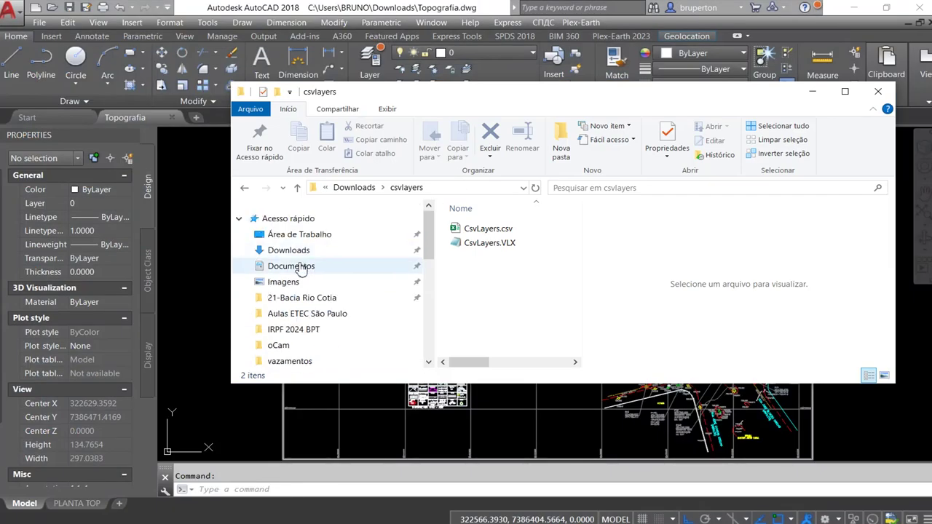
{"action": "left_click", "coordinate": [302, 267]}
{"action": "scroll", "coordinate": [513, 279], "scroll_direction": "down", "scroll_amount": 5}
{"action": "left_click", "coordinate": [485, 351]}
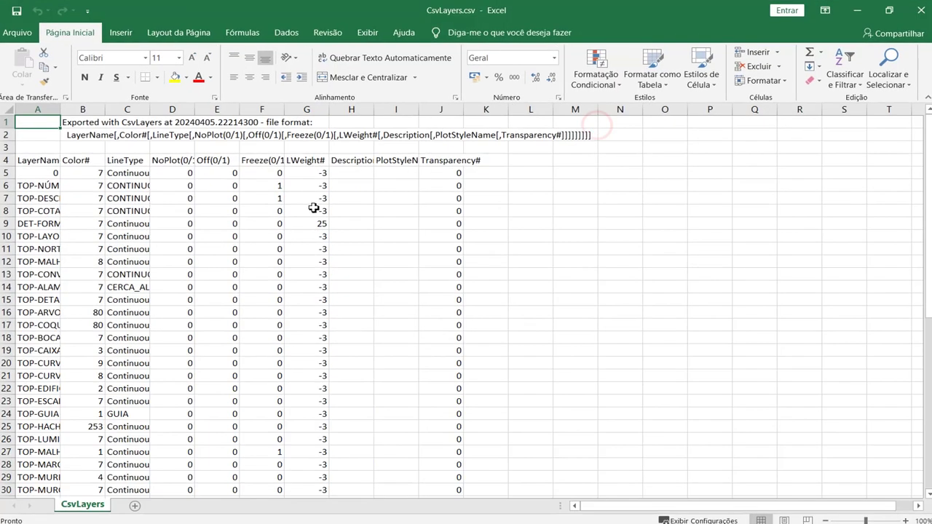
AutoFit column A, check the LineType to LWeight# headers, and scroll to row 55
{"action": "double_click", "coordinate": [65, 104]}
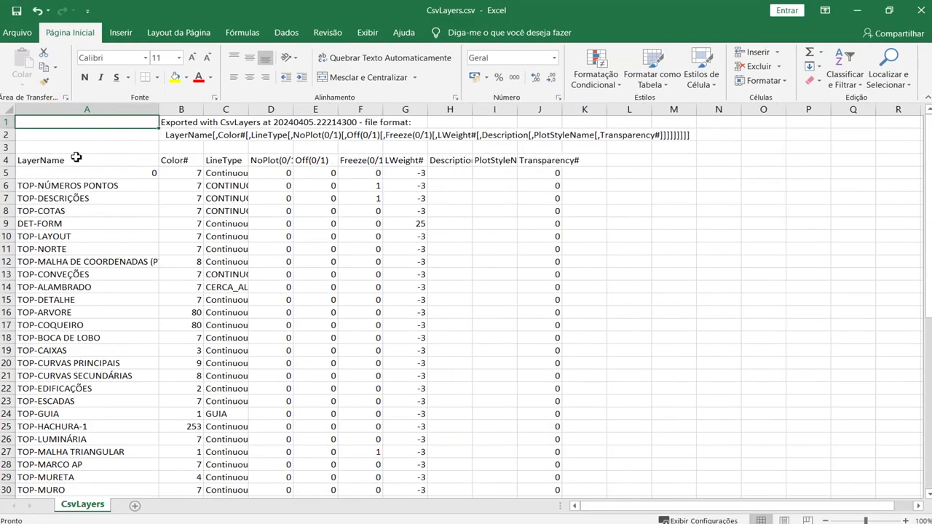
{"action": "left_click", "coordinate": [131, 158]}
{"action": "left_click", "coordinate": [195, 162]}
{"action": "left_click", "coordinate": [218, 161]}
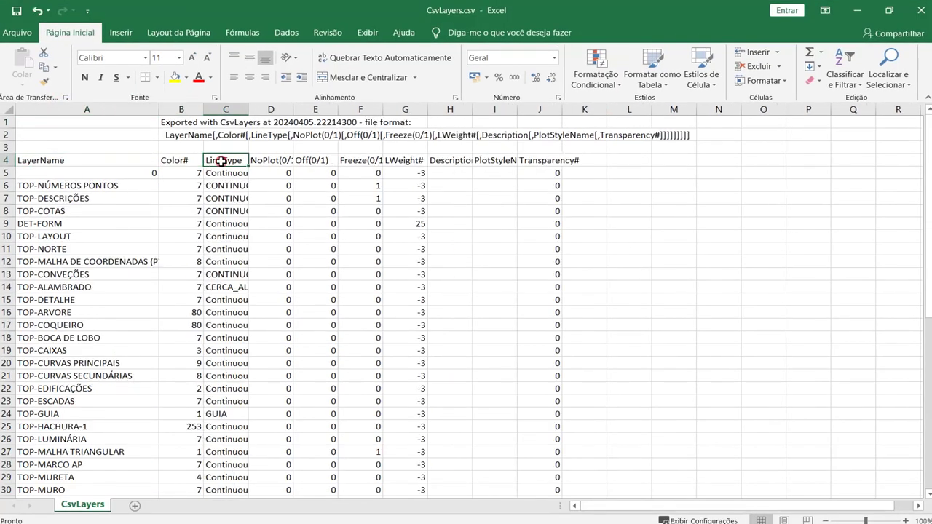
{"action": "left_click", "coordinate": [268, 161]}
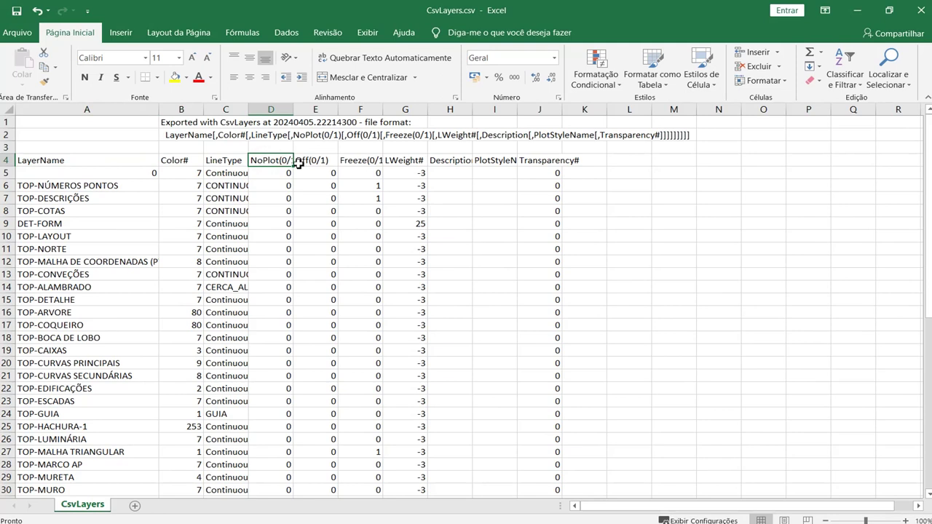
{"action": "left_click", "coordinate": [300, 164]}
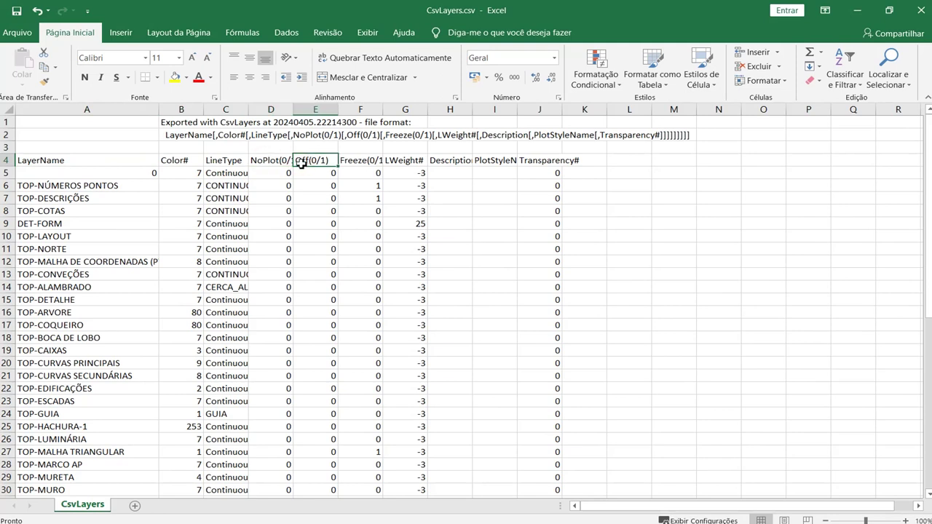
{"action": "left_click", "coordinate": [343, 163]}
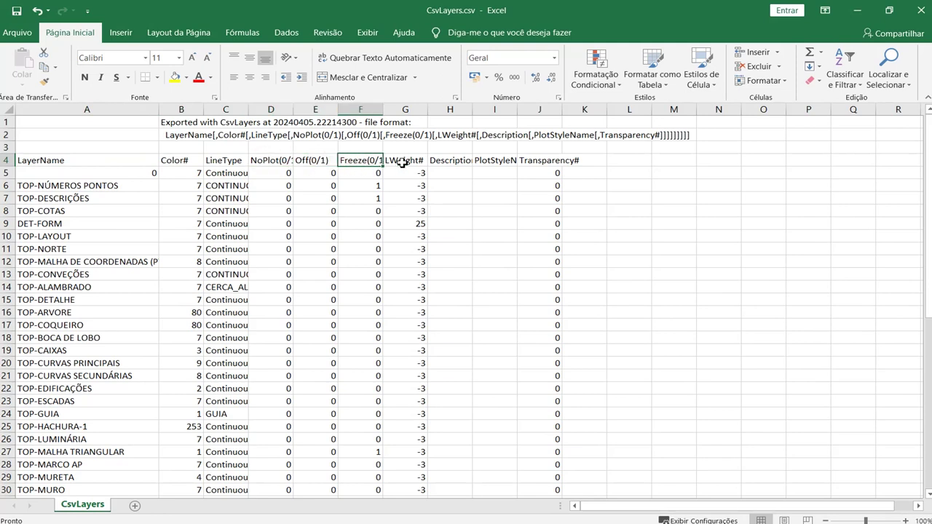
{"action": "left_click", "coordinate": [402, 162]}
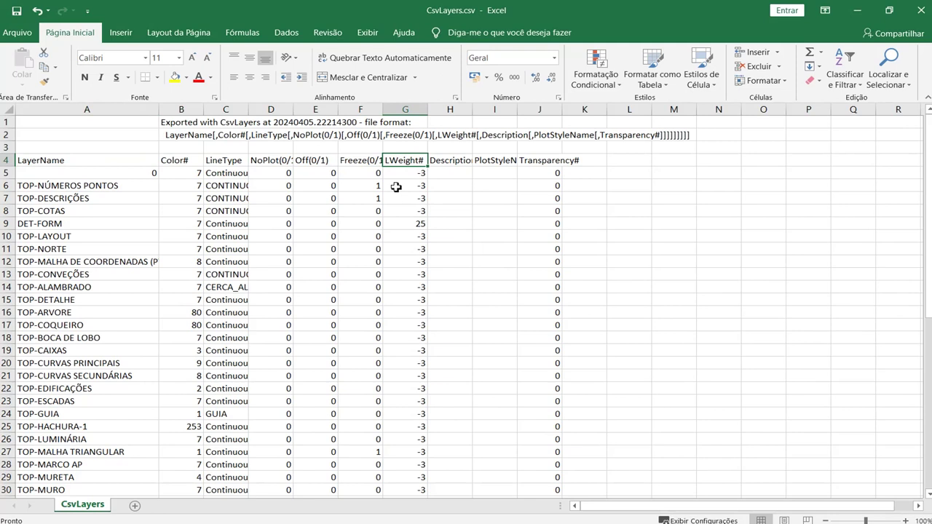
{"action": "scroll", "coordinate": [386, 189], "scroll_direction": "down", "scroll_amount": 4}
{"action": "scroll", "coordinate": [339, 208], "scroll_direction": "down", "scroll_amount": 6}
{"action": "scroll", "coordinate": [218, 262], "scroll_direction": "down", "scroll_amount": 3}
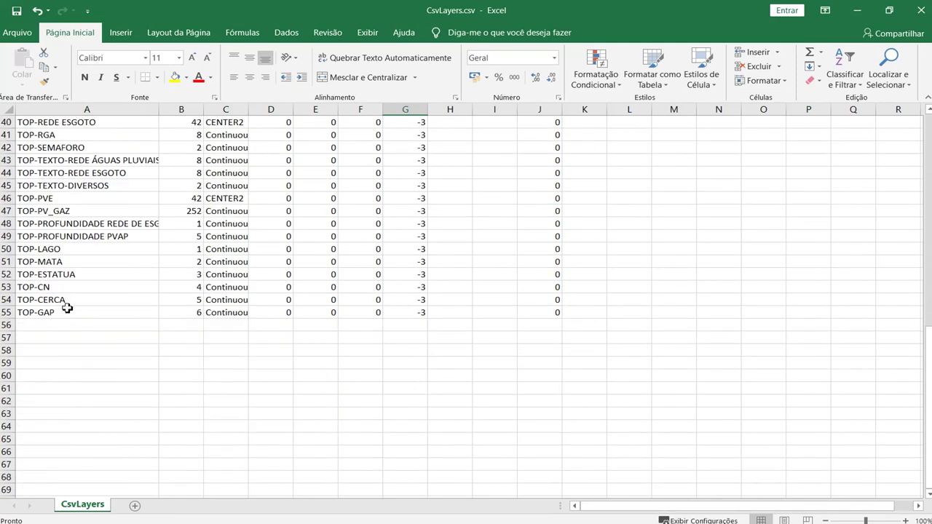
Enter TOP-PREDIO and TOP-LUMINARIA2 in cells A56 and A57
{"action": "left_click", "coordinate": [46, 326]}
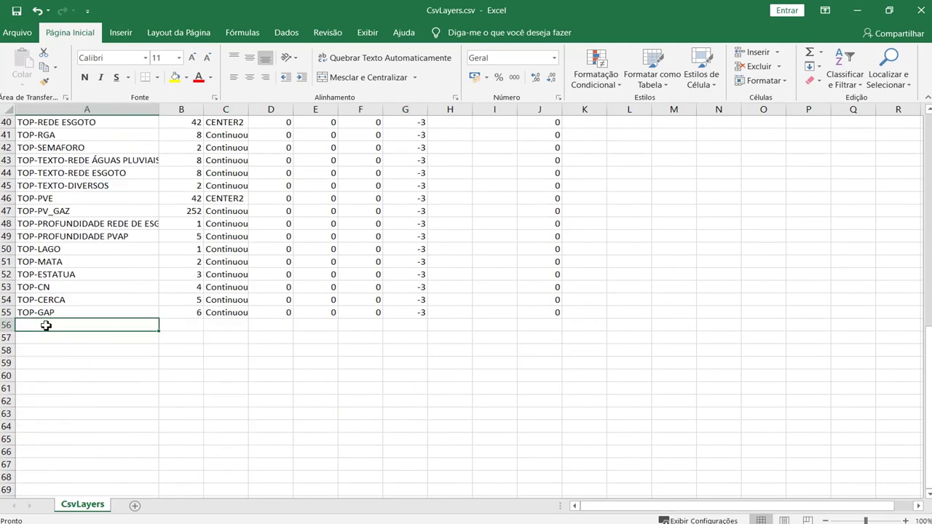
{"action": "type", "text": "TOP"}
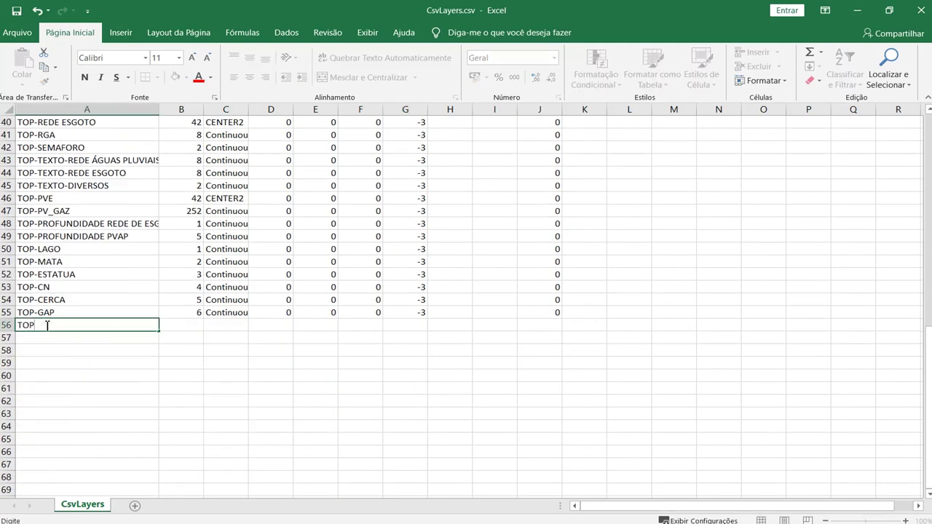
{"action": "key", "text": "Escape"}
{"action": "type", "text": "TOP-"}
{"action": "type", "text": "RADIO"}
{"action": "key", "text": "Return"}
{"action": "type", "text": "TOP-"}
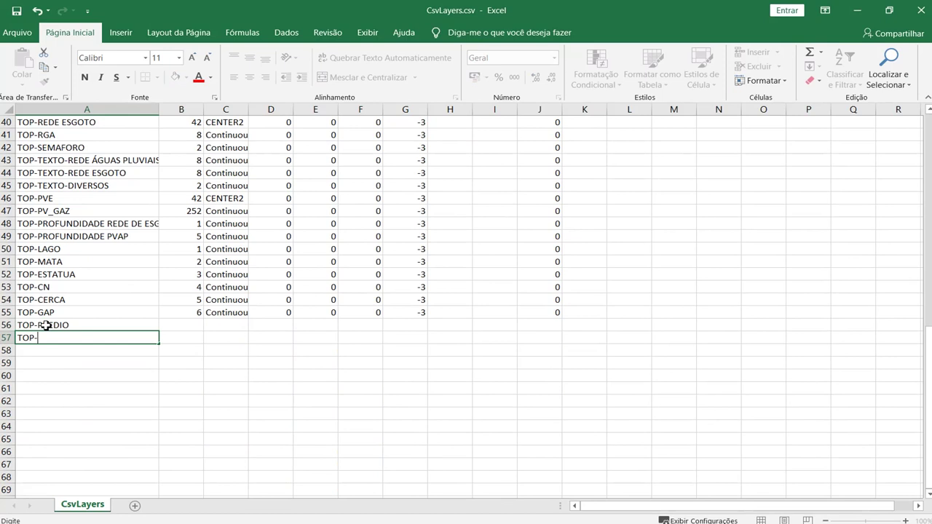
{"action": "type", "text": "LUMINARIA"}
{"action": "type", "text": "2"}
{"action": "key", "text": "Return"}
Enter TOP-GALERIA, TOP-CAVERNA and TOP-LENCOL_FREATICO in cells A58 to A60
{"action": "type", "text": "TOP-"}
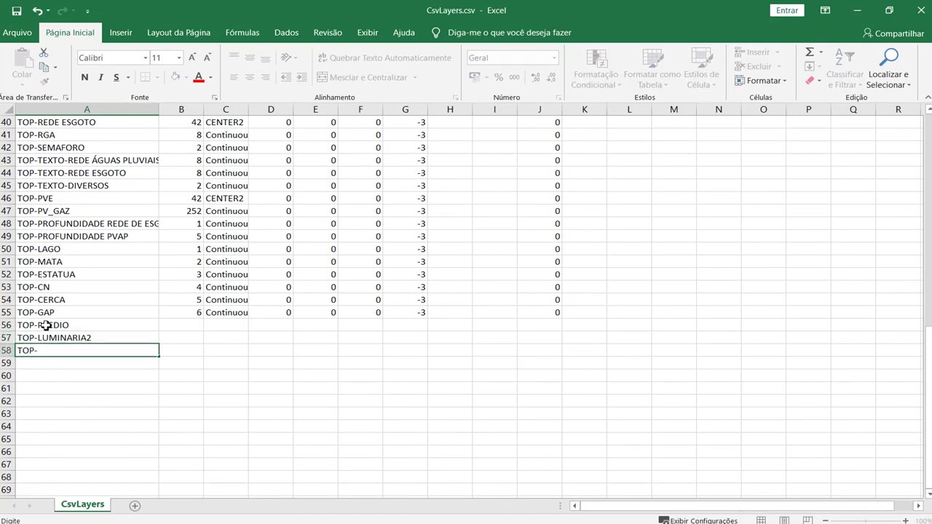
{"action": "type", "text": "GAP"}
{"action": "type", "text": "ERIA"}
{"action": "key", "text": "Return"}
{"action": "type", "text": "TOP-"}
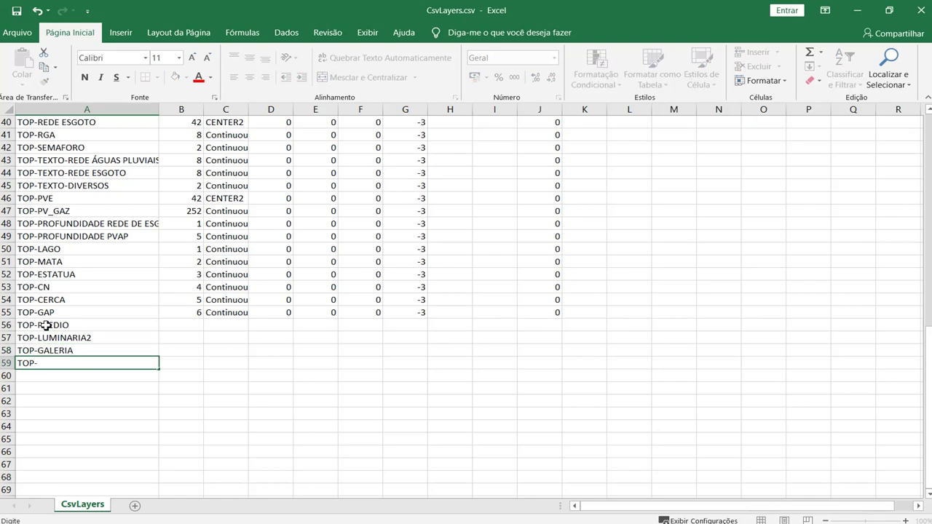
{"action": "type", "text": "CAVER"}
{"action": "type", "text": "NA"}
{"action": "key", "text": "Return"}
{"action": "type", "text": "TOP-LEN"}
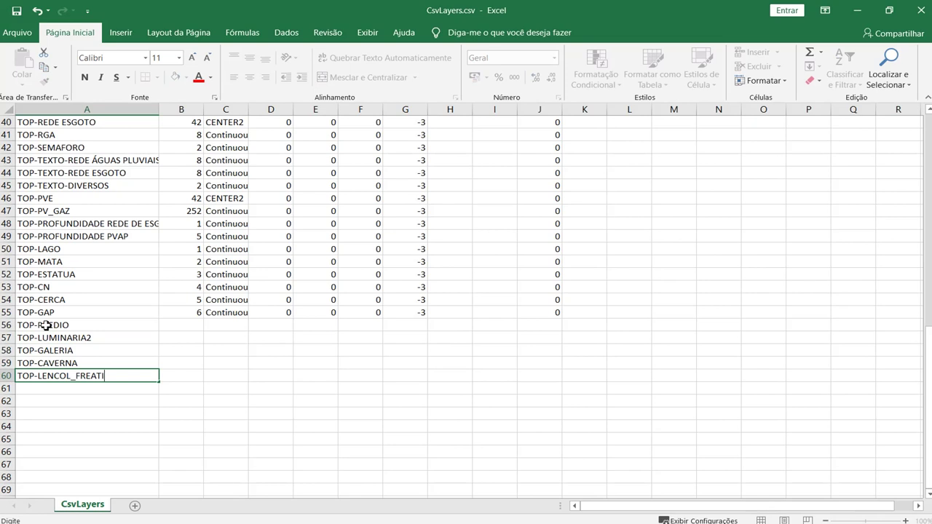
{"action": "type", "text": "CO"}
{"action": "key", "text": "Return"}
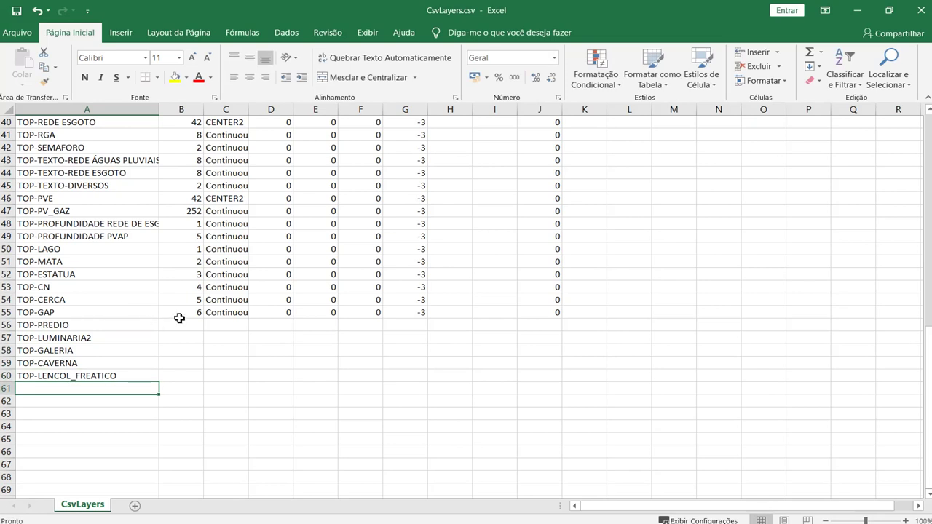
Copy TOP-GAP's properties in columns B to J into the five new layer rows
{"action": "left_click_drag", "start_coordinate": [179, 314], "coordinate": [559, 313]}
{"action": "key", "text": "ctrl+c"}
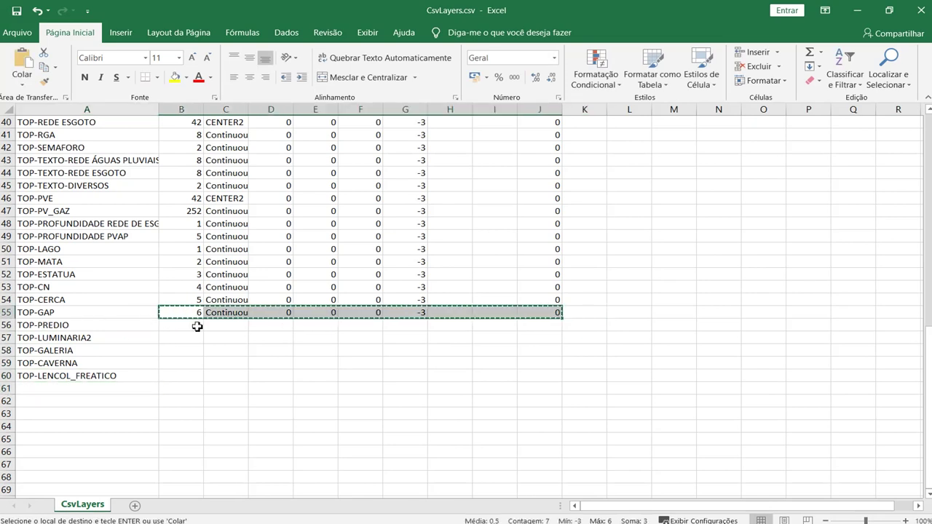
{"action": "left_click", "coordinate": [194, 327]}
{"action": "key", "text": "ctrl+v"}
{"action": "left_click", "coordinate": [189, 341]}
{"action": "key", "text": "ctrl+v"}
{"action": "left_click", "coordinate": [190, 350]}
{"action": "key", "text": "ctrl+v"}
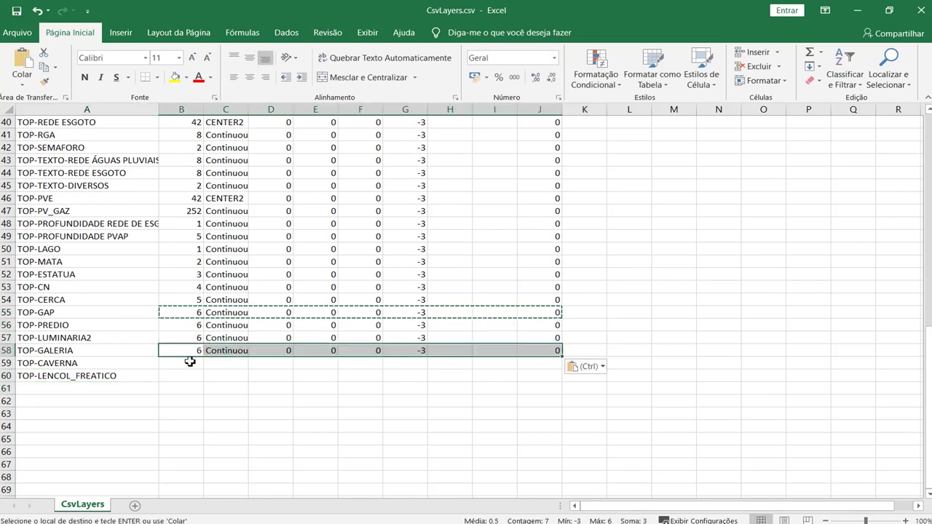
{"action": "left_click", "coordinate": [189, 362]}
{"action": "key", "text": "ctrl+v"}
{"action": "left_click", "coordinate": [189, 375]}
{"action": "key", "text": "ctrl+v"}
Set colours: TOP-GAP 34, then new layers 35, 60, 250, 140 and 190
{"action": "key", "text": "Escape"}
{"action": "left_click", "coordinate": [191, 313]}
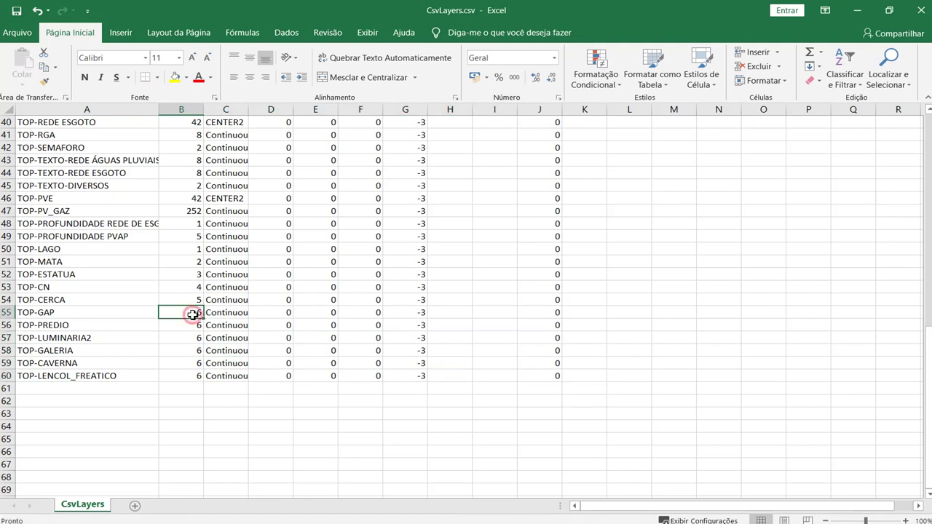
{"action": "type", "text": "34"}
{"action": "key", "text": "Return"}
{"action": "type", "text": "35"}
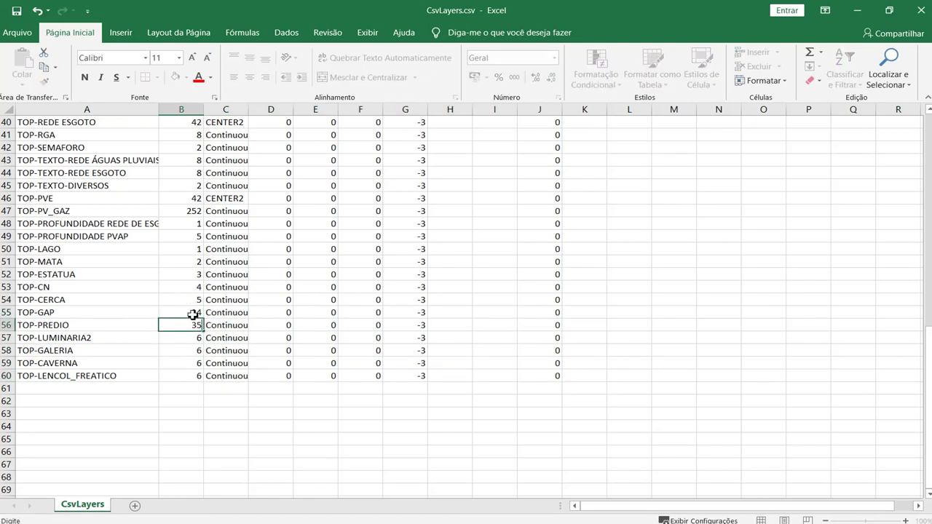
{"action": "key", "text": "Return"}
{"action": "type", "text": "0"}
{"action": "key", "text": "Return"}
{"action": "type", "text": "2"}
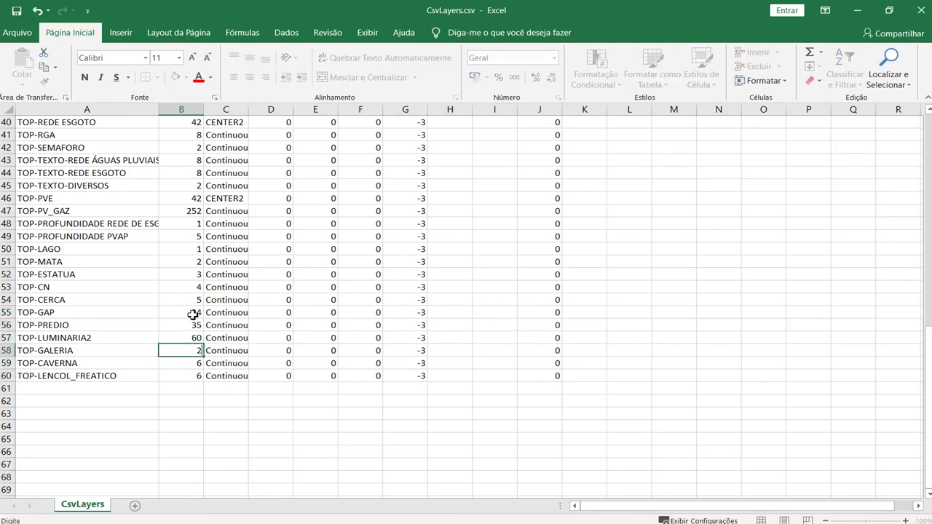
{"action": "type", "text": "50"}
{"action": "key", "text": "Return"}
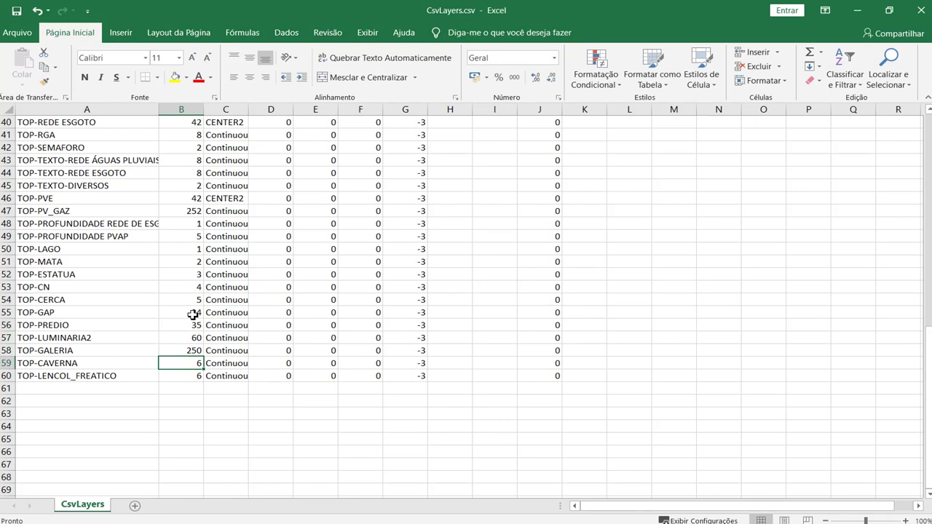
{"action": "type", "text": "140"}
{"action": "key", "text": "Return"}
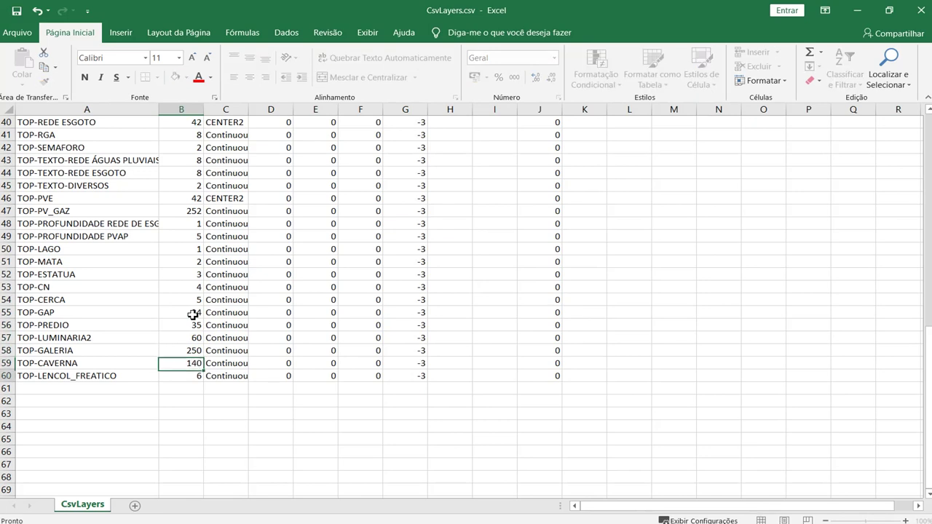
{"action": "type", "text": "190"}
{"action": "key", "text": "Return"}
Save CsvLayers.csv and close Excel
{"action": "scroll", "coordinate": [193, 314], "scroll_direction": "up", "scroll_amount": 1}
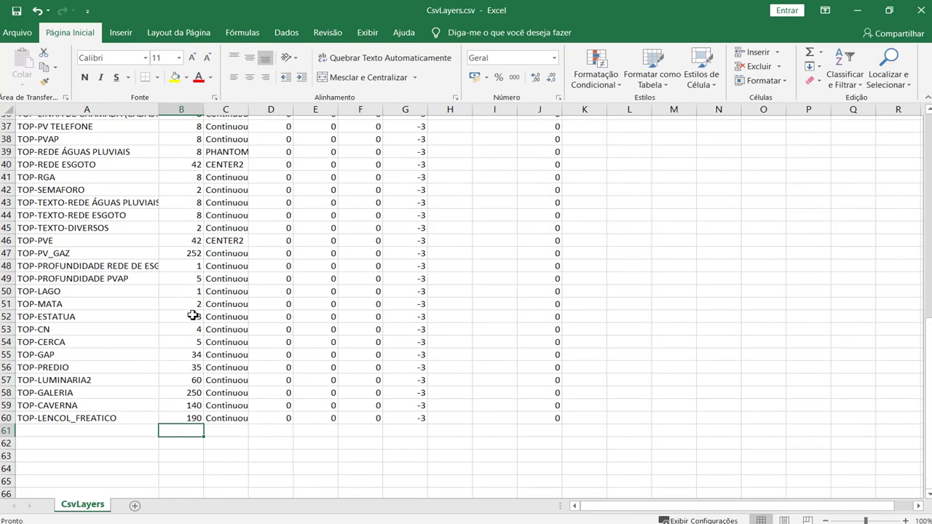
{"action": "scroll", "coordinate": [197, 321], "scroll_direction": "up", "scroll_amount": 1}
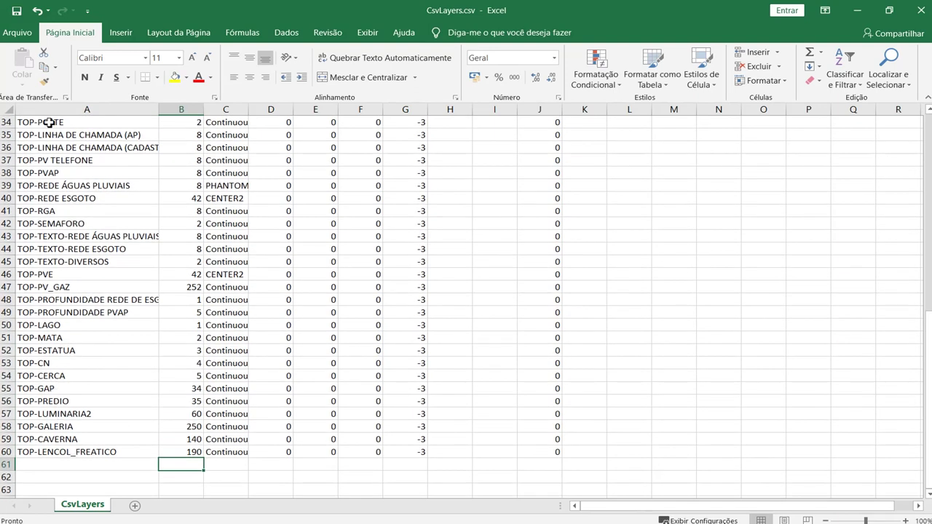
{"action": "left_click", "coordinate": [18, 12]}
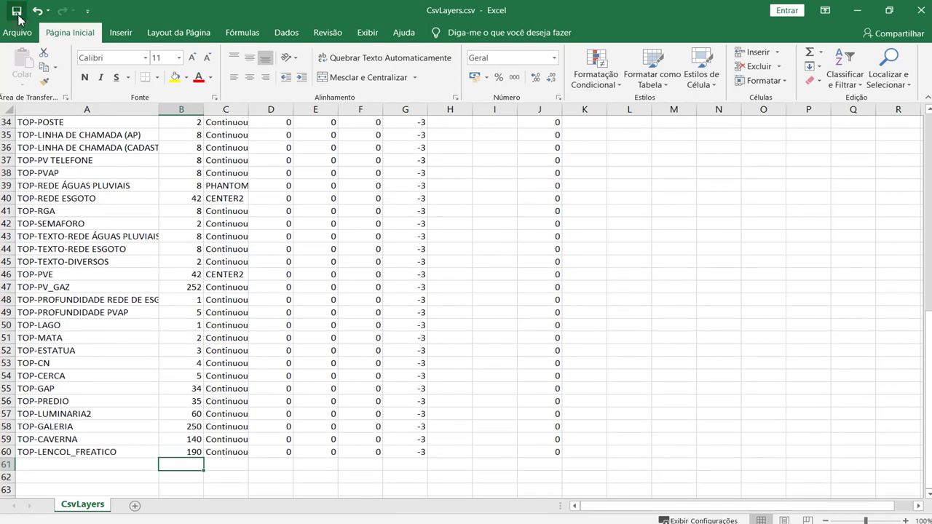
{"action": "left_click", "coordinate": [914, 12]}
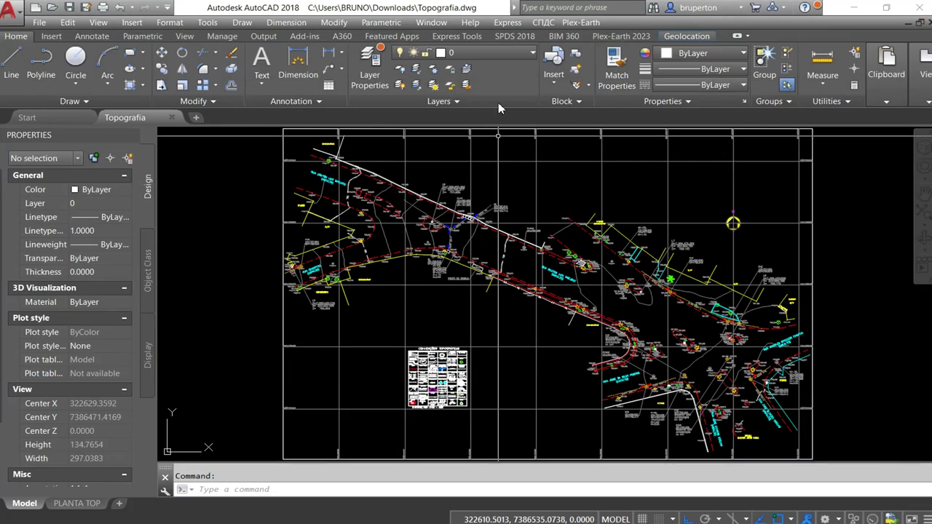
Import CsvLayers.csv with CSV2LAYERS, confirm new layers, and check the Topografia layer list
{"action": "left_click", "coordinate": [492, 55]}
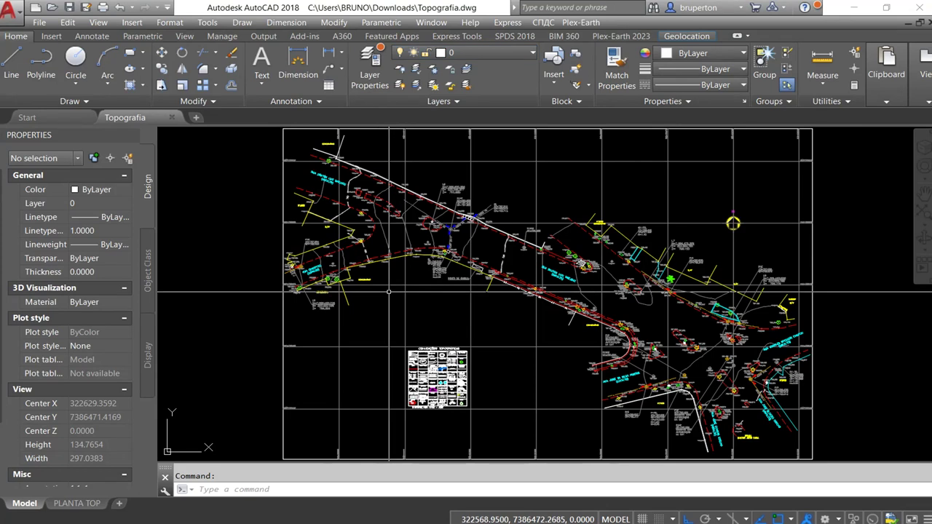
{"action": "type", "text": "LA"}
{"action": "key", "text": "BackSpace"}
{"action": "type", "text": "CS"}
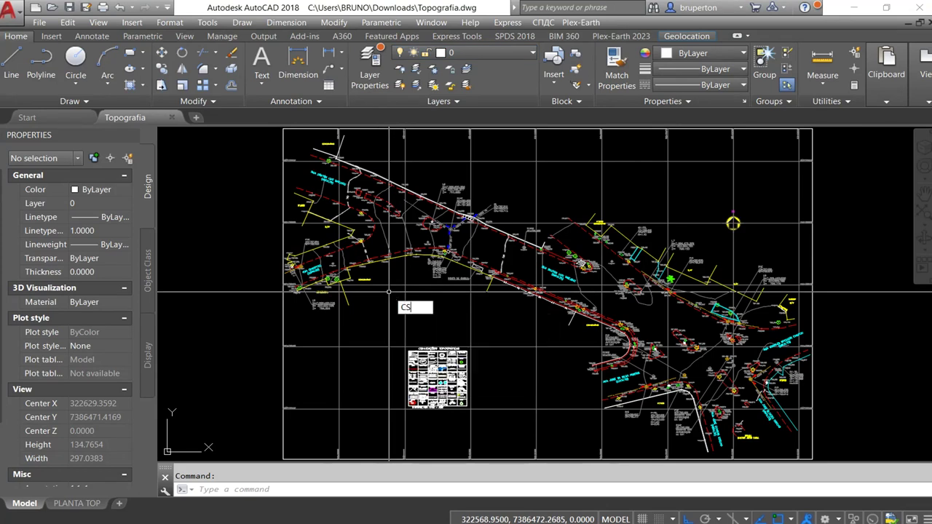
{"action": "type", "text": "V"}
{"action": "key", "text": "Return"}
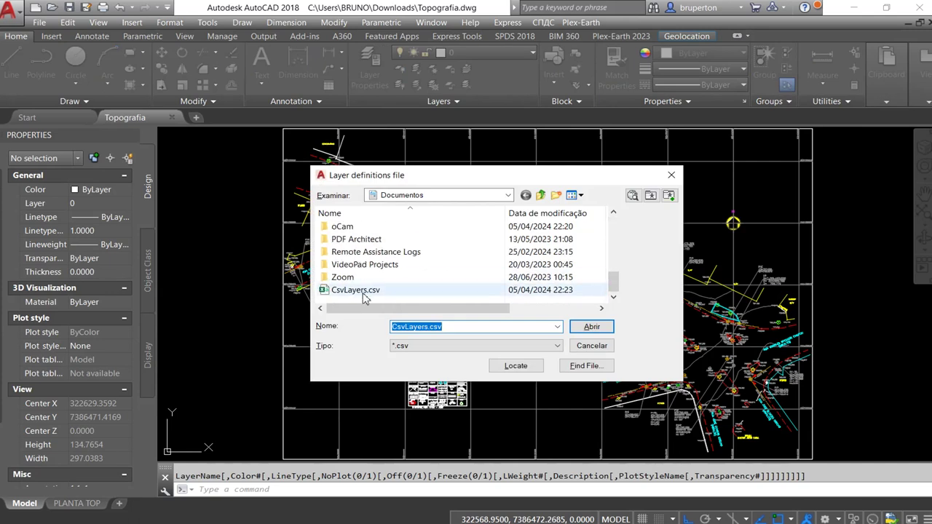
{"action": "double_click", "coordinate": [364, 290]}
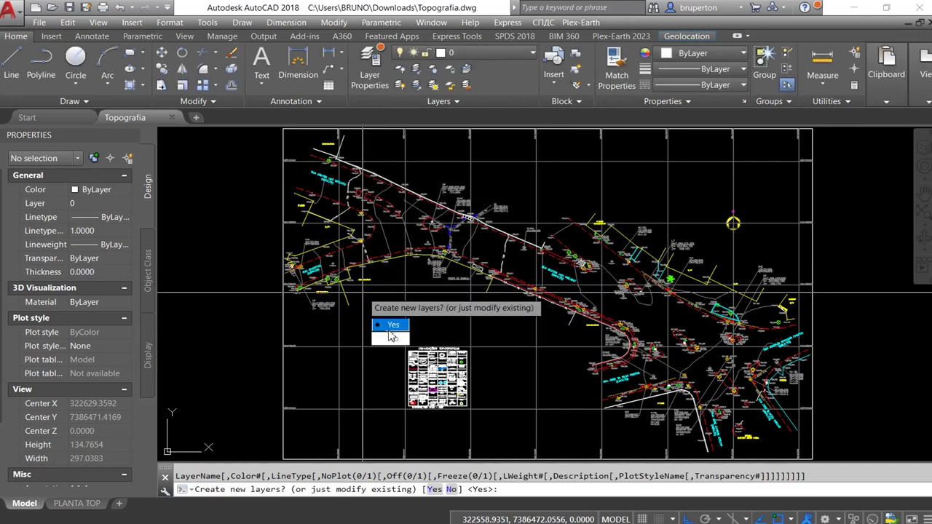
{"action": "left_click", "coordinate": [390, 331]}
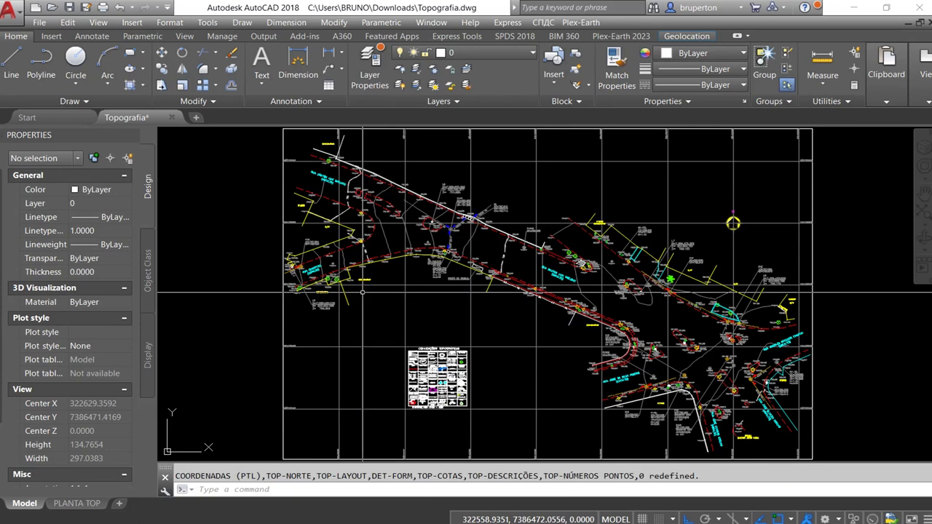
{"action": "left_click", "coordinate": [487, 54]}
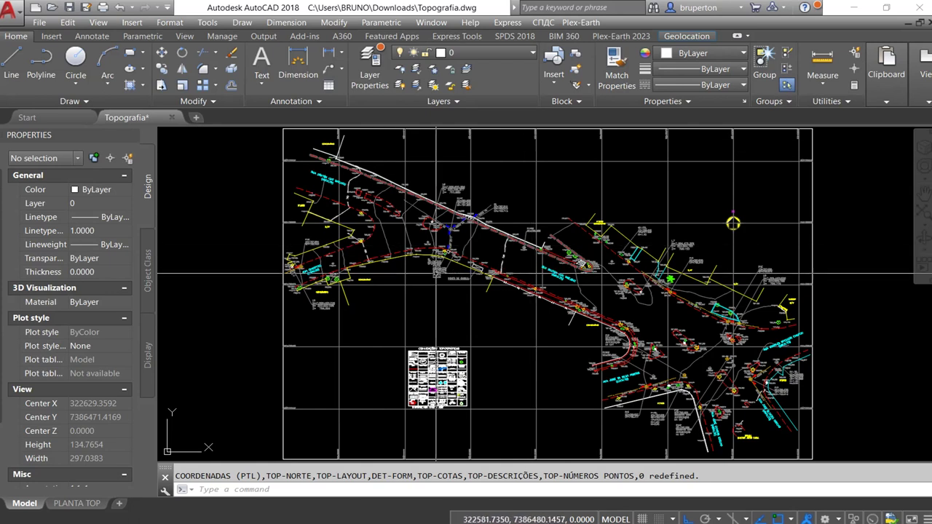
Open blank Drawing3, load CsvLayers.VLX via APPLOAD, and check its layer list
{"action": "left_click", "coordinate": [196, 118]}
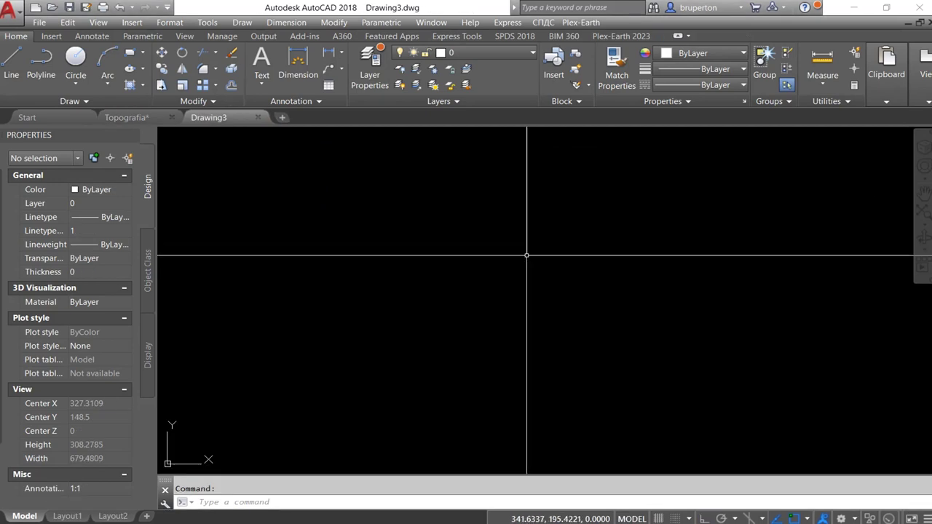
{"action": "type", "text": "APPL"}
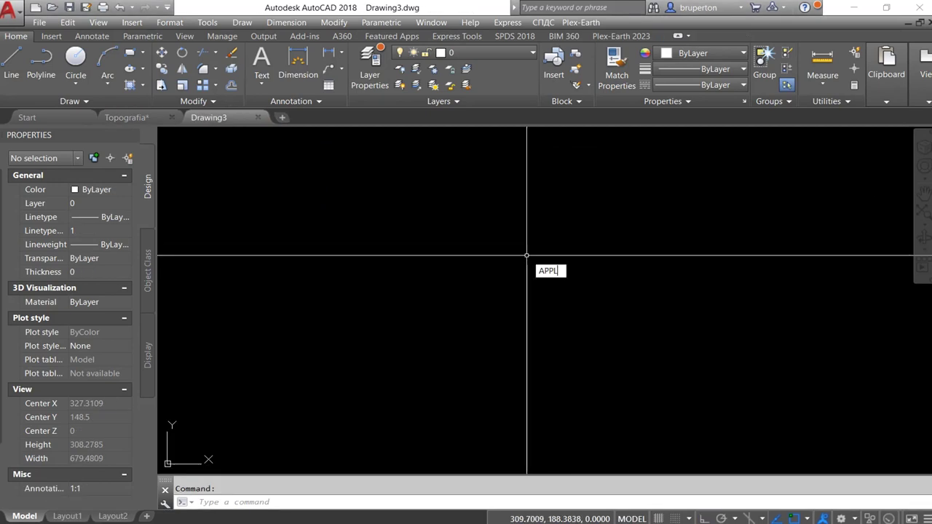
{"action": "type", "text": "OAD"}
{"action": "key", "text": "Return"}
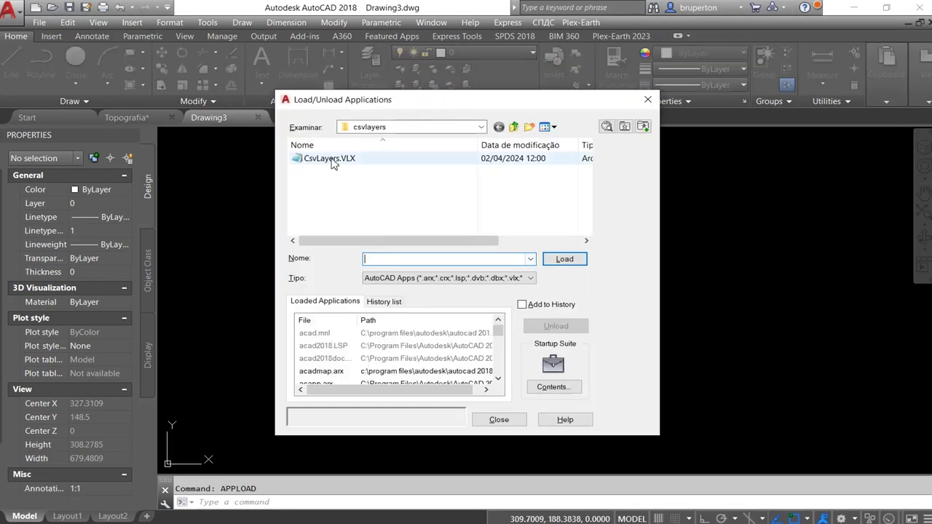
{"action": "double_click", "coordinate": [332, 160]}
{"action": "left_click", "coordinate": [498, 420]}
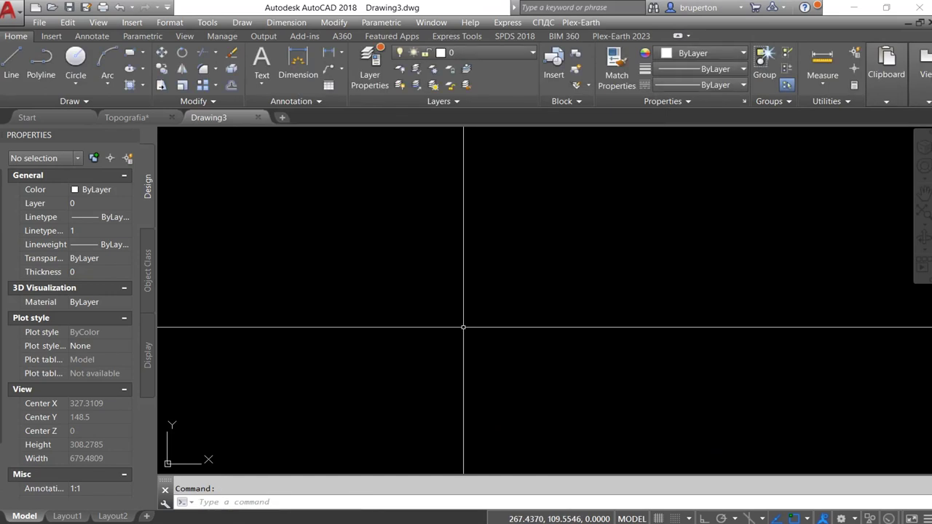
{"action": "left_click", "coordinate": [481, 53]}
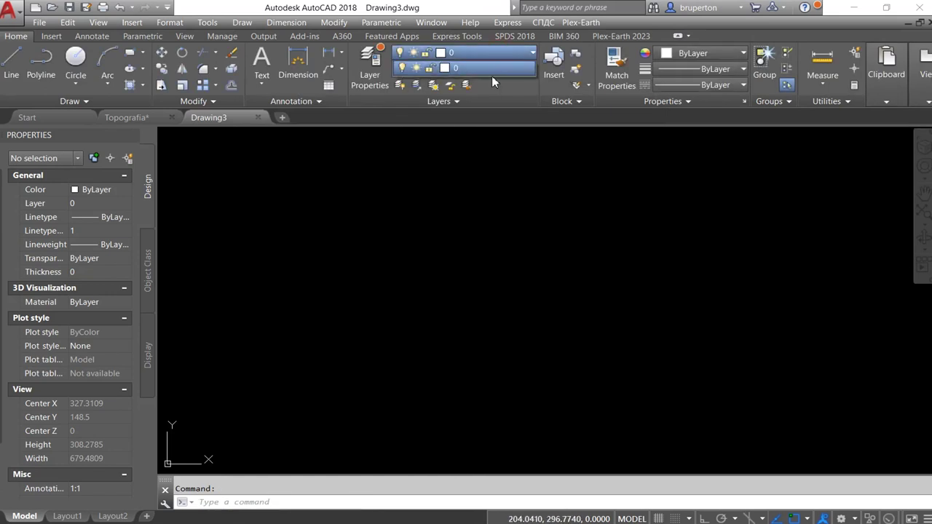
{"action": "left_click", "coordinate": [491, 197]}
{"action": "key", "text": "Escape"}
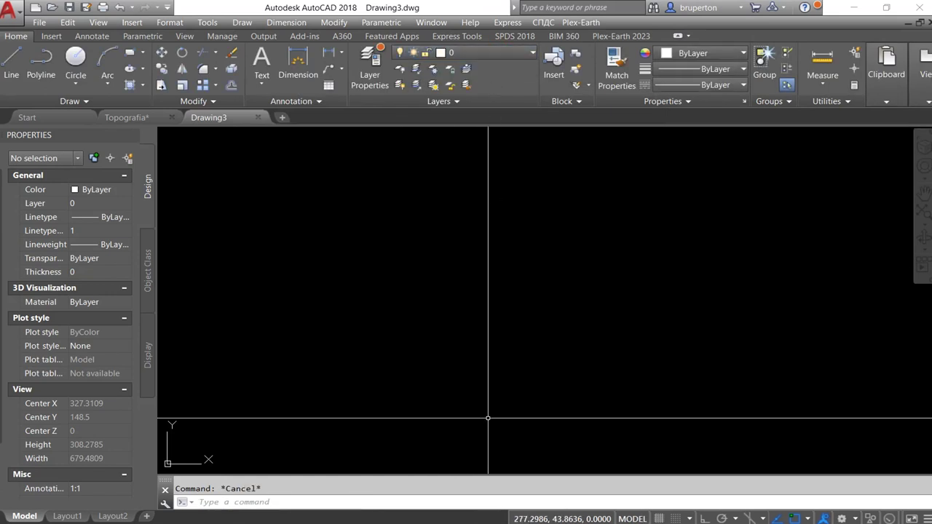
Run CSV2LAYERS on CsvLayers.csv and accept creating the new TOP- layers
{"action": "type", "text": "c"}
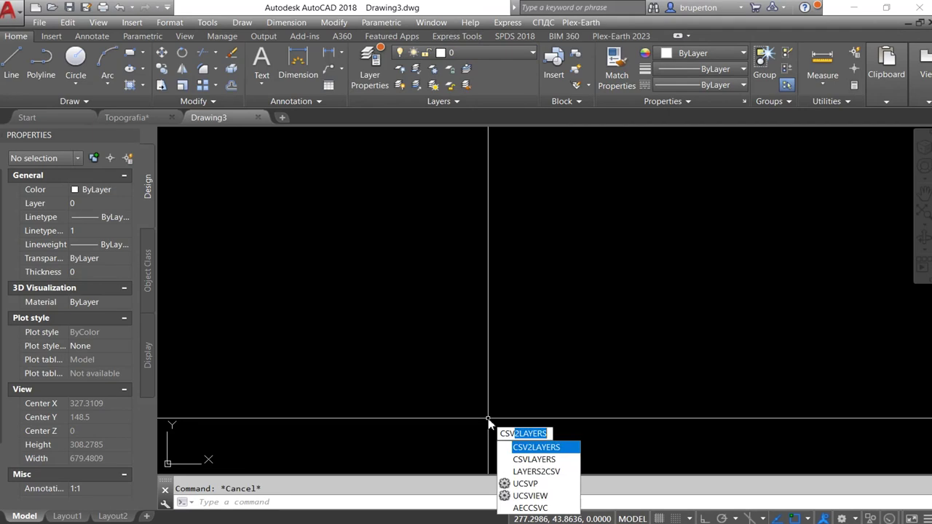
{"action": "key", "text": "Return"}
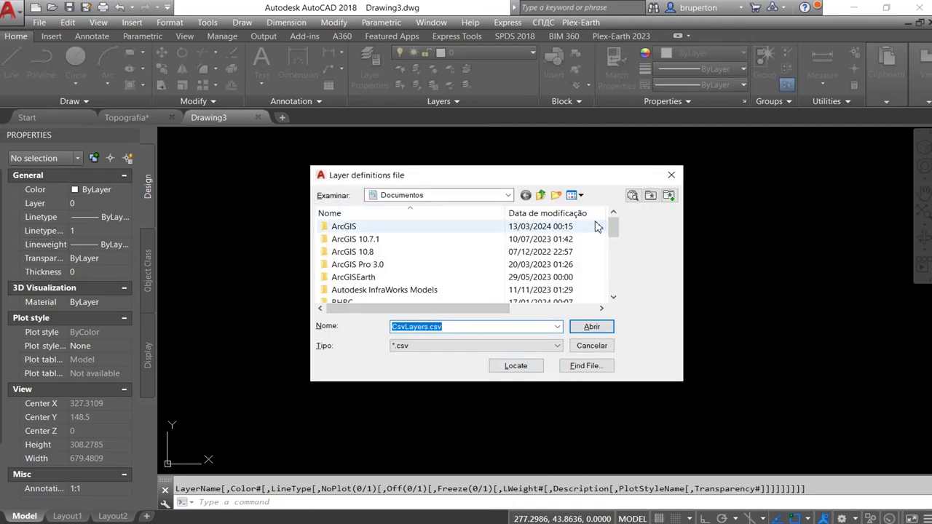
{"action": "left_click_drag", "start_coordinate": [613, 229], "coordinate": [613, 291]}
{"action": "double_click", "coordinate": [368, 287]}
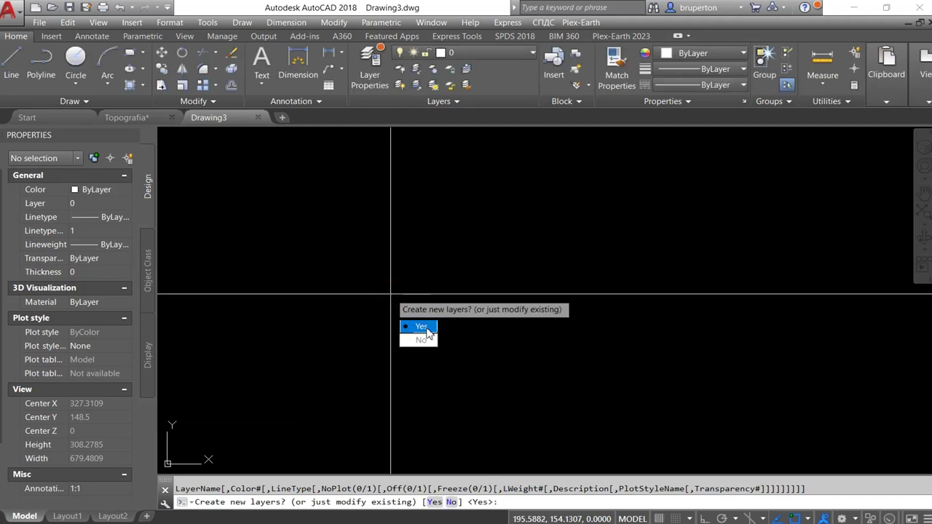
{"action": "key", "text": "Return"}
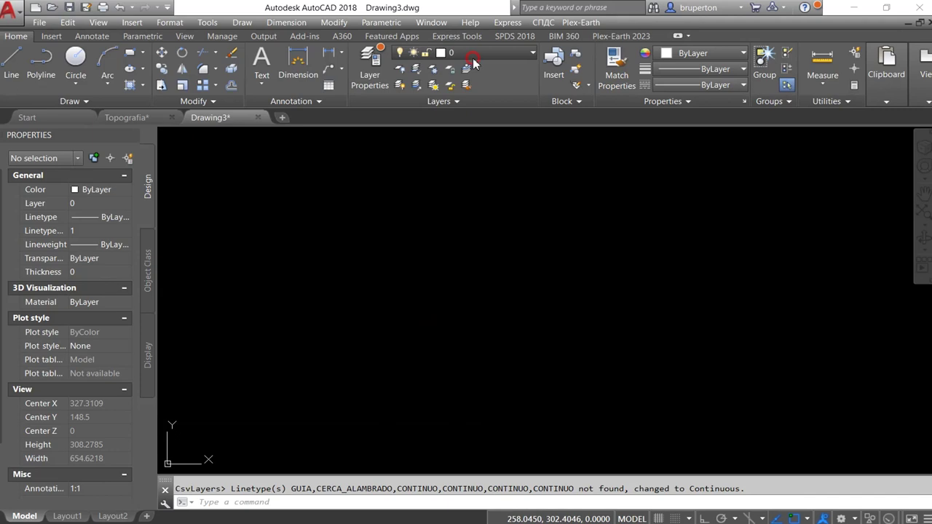
{"action": "left_click", "coordinate": [473, 58]}
{"action": "scroll", "coordinate": [487, 376], "scroll_direction": "down", "scroll_amount": 4}
{"action": "scroll", "coordinate": [487, 374], "scroll_direction": "up", "scroll_amount": 4}
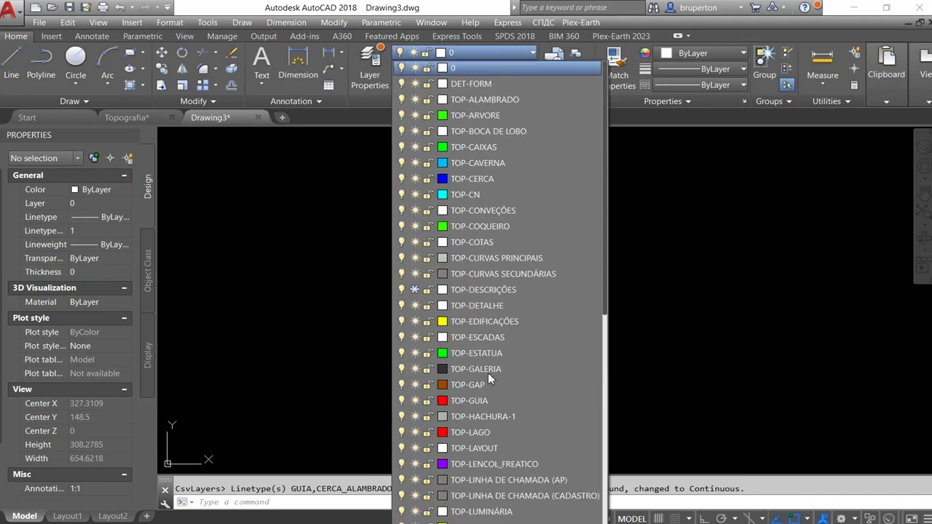
{"action": "scroll", "coordinate": [492, 267], "scroll_direction": "down", "scroll_amount": 5}
{"action": "scroll", "coordinate": [491, 266], "scroll_direction": "down", "scroll_amount": 4}
{"action": "scroll", "coordinate": [491, 266], "scroll_direction": "up", "scroll_amount": 6}
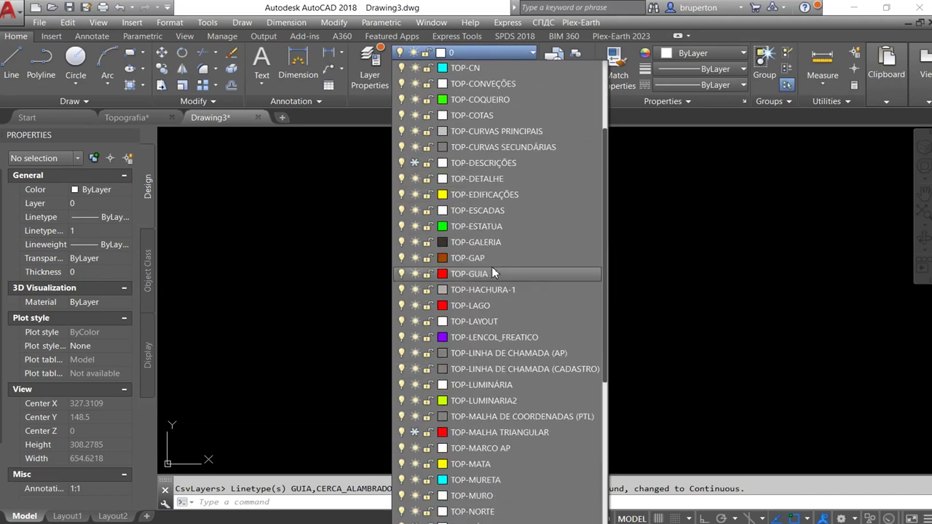
{"action": "scroll", "coordinate": [480, 259], "scroll_direction": "up", "scroll_amount": 3}
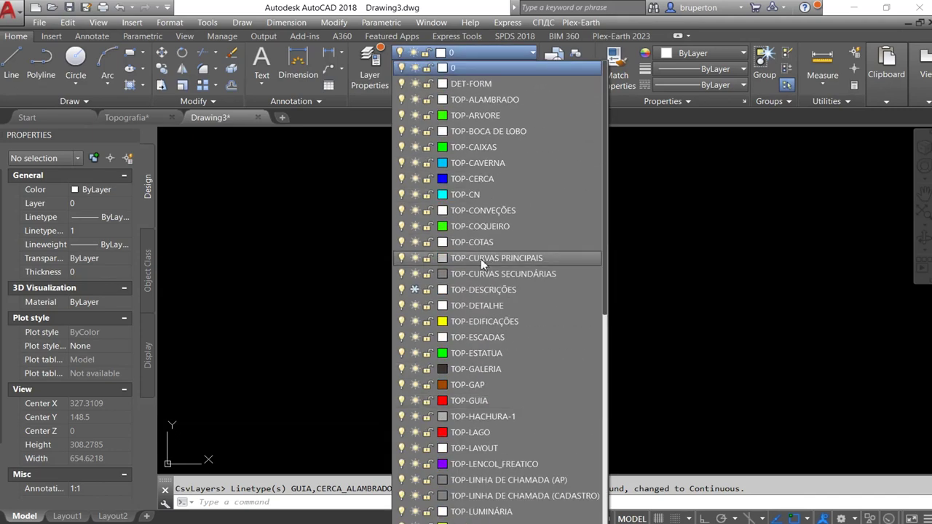
{"action": "left_click", "coordinate": [354, 252]}
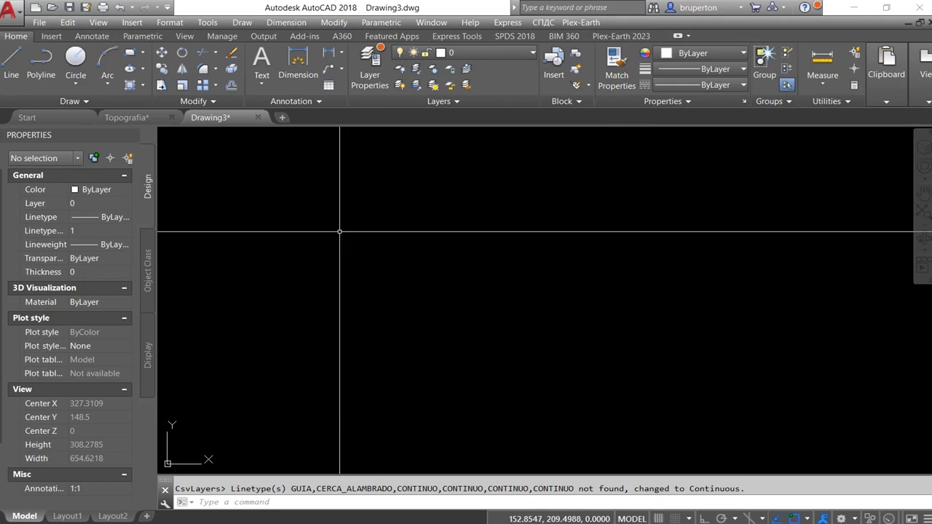